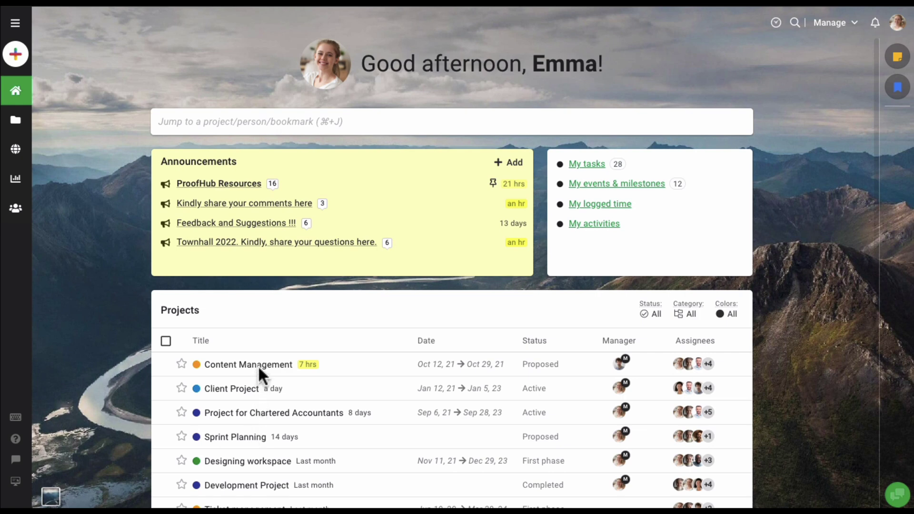
Start a project via Quick add and title it 'New project'.
mouse_move(265, 373)
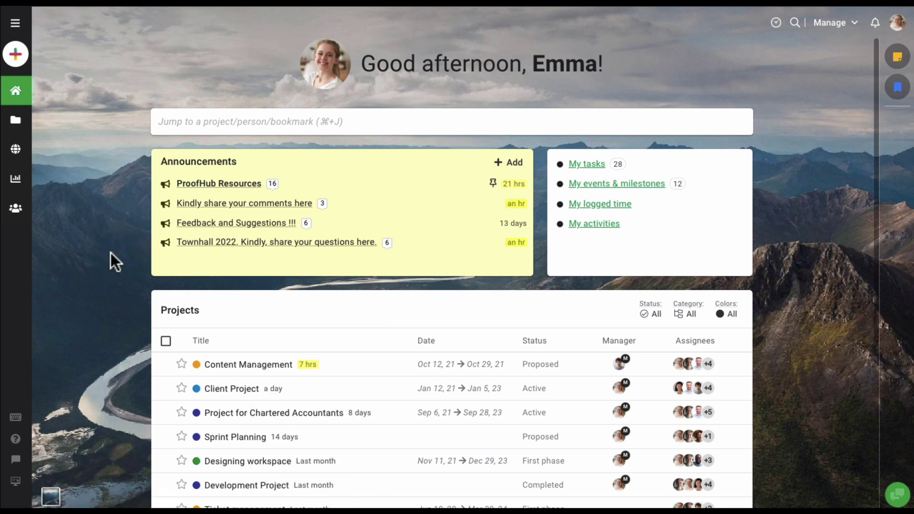
click(16, 55)
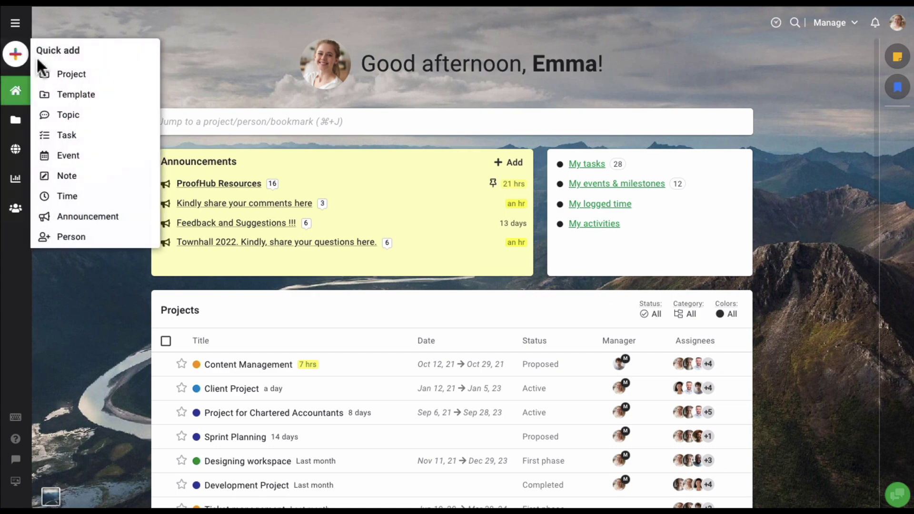
click(75, 77)
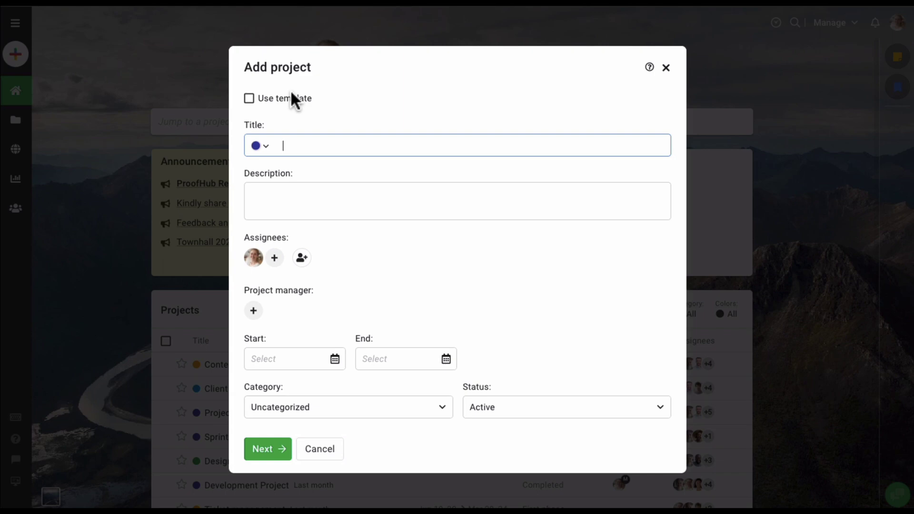
text(New project)
click(330, 200)
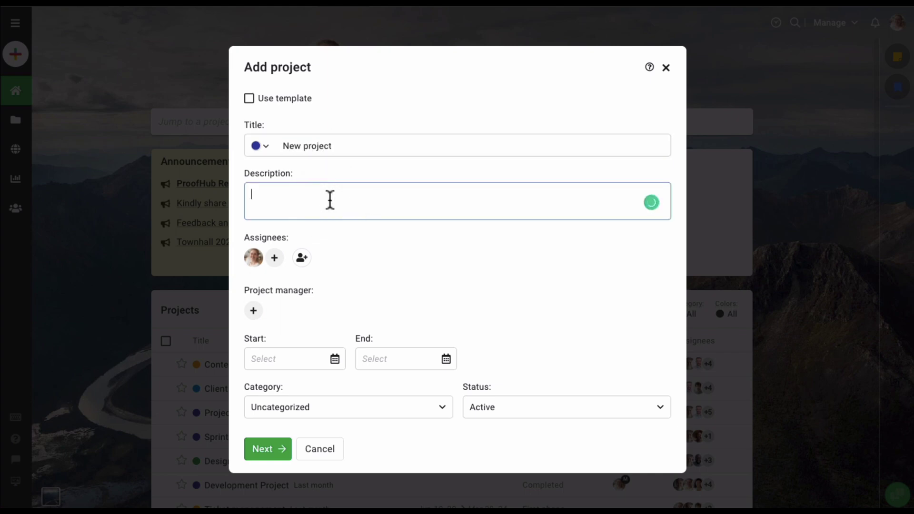
Enter the description 'This is the project description' and assign the Writers and Marketing teams, minus one Writers member.
text(This is the project description)
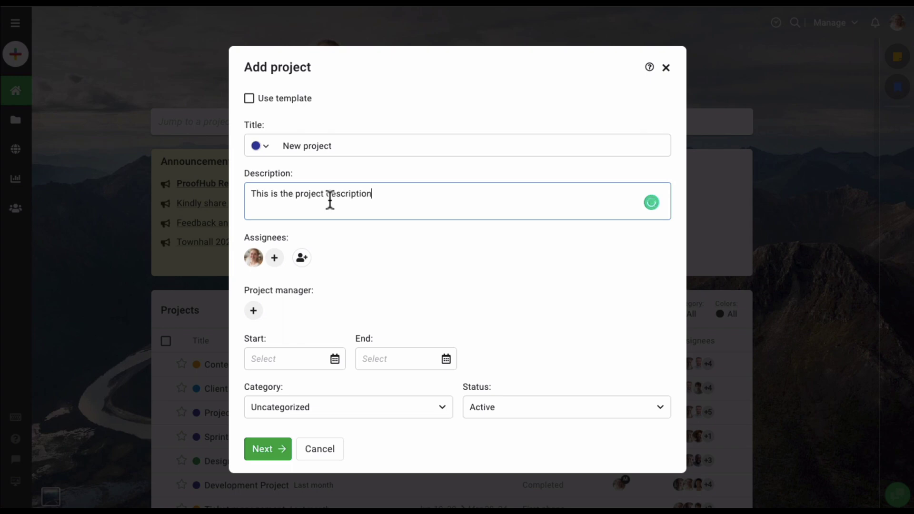
click(276, 262)
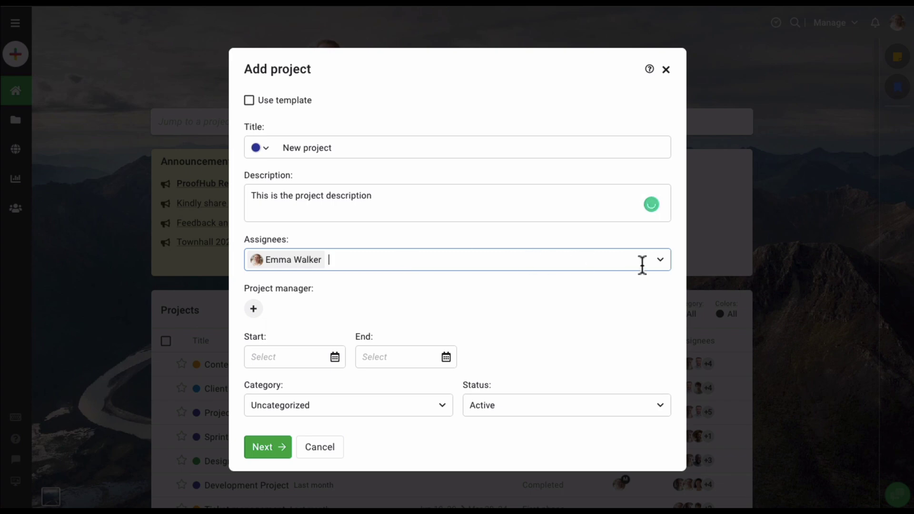
click(659, 266)
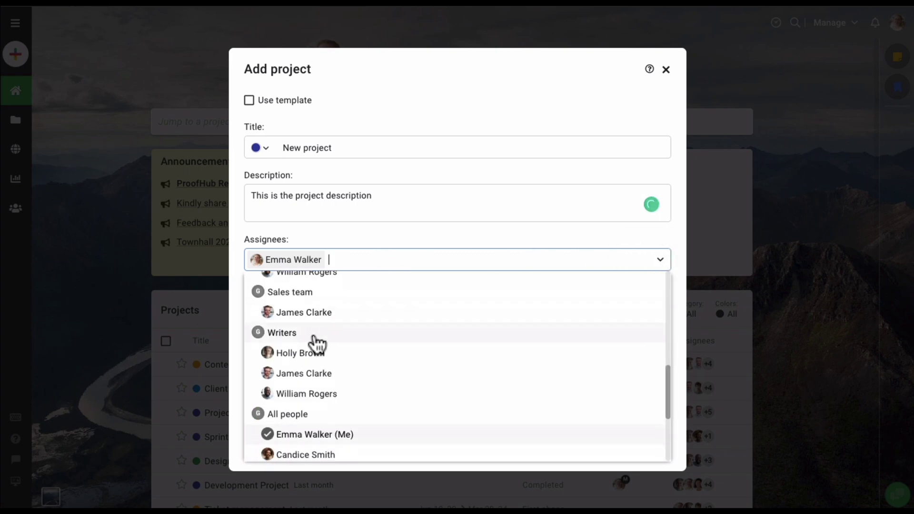
click(319, 339)
click(314, 315)
scroll(317, 318, up, 2)
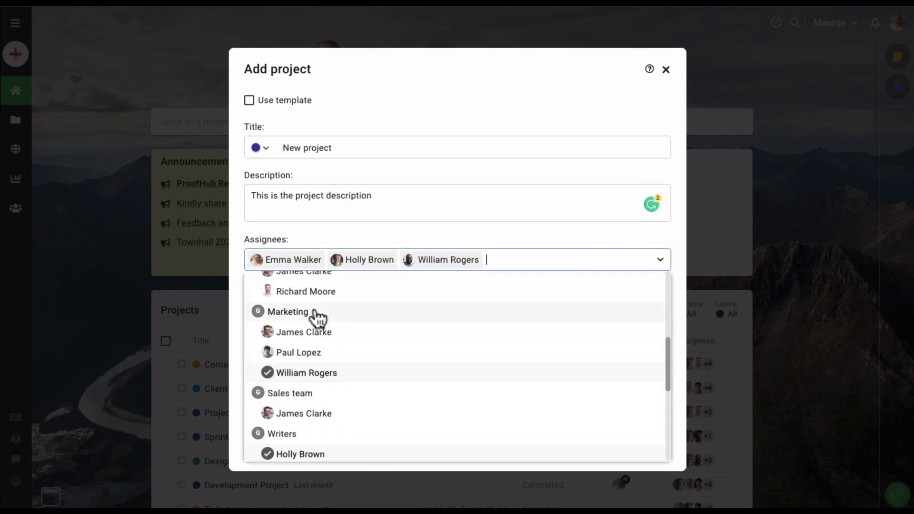
click(298, 316)
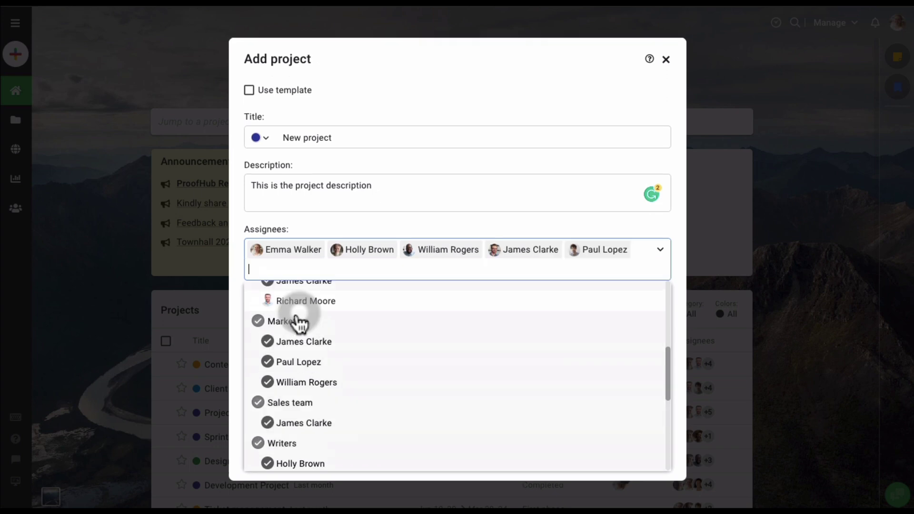
click(233, 307)
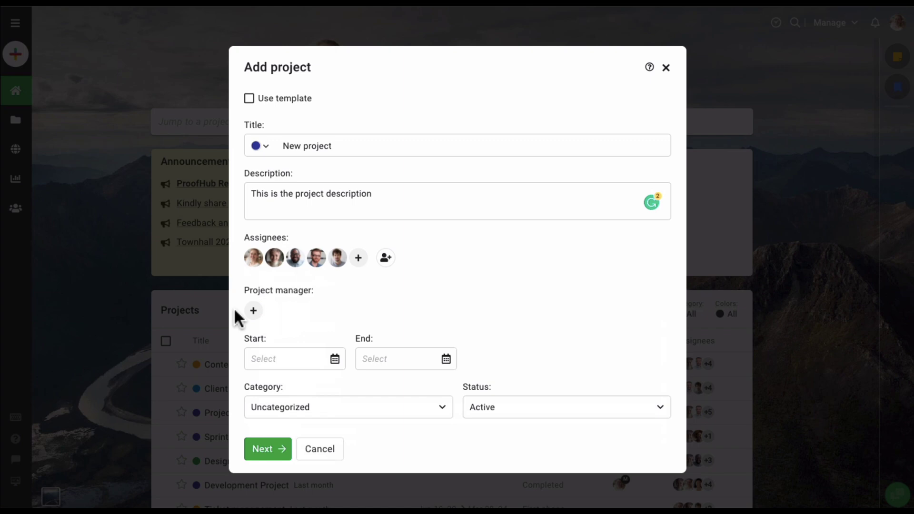
Make one of the assigned team members the project manager.
click(252, 311)
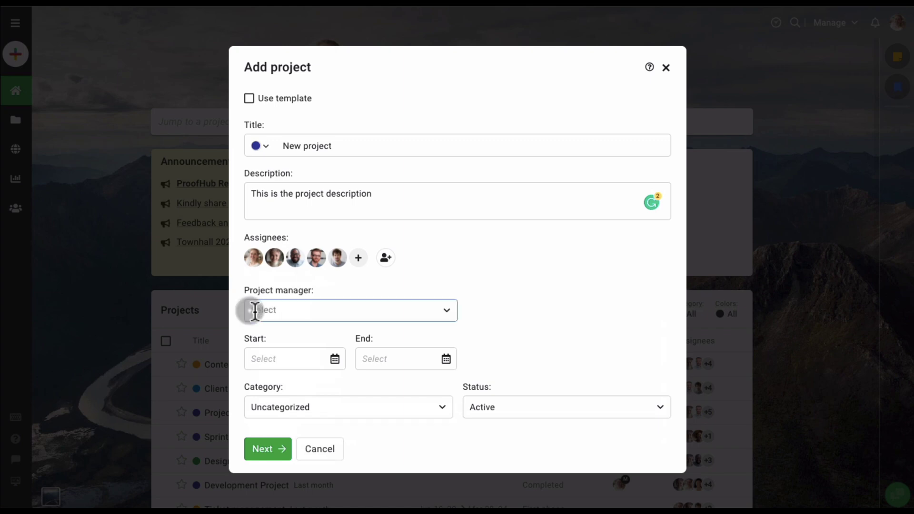
click(443, 315)
click(286, 391)
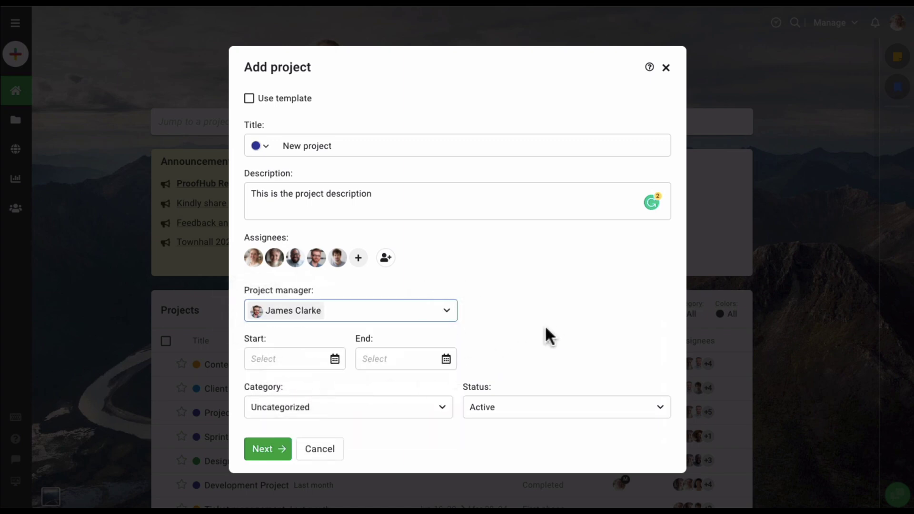
Pick Jan 13, 2022 as the start date and Dec 29, 2023 as the end date.
click(334, 359)
click(370, 241)
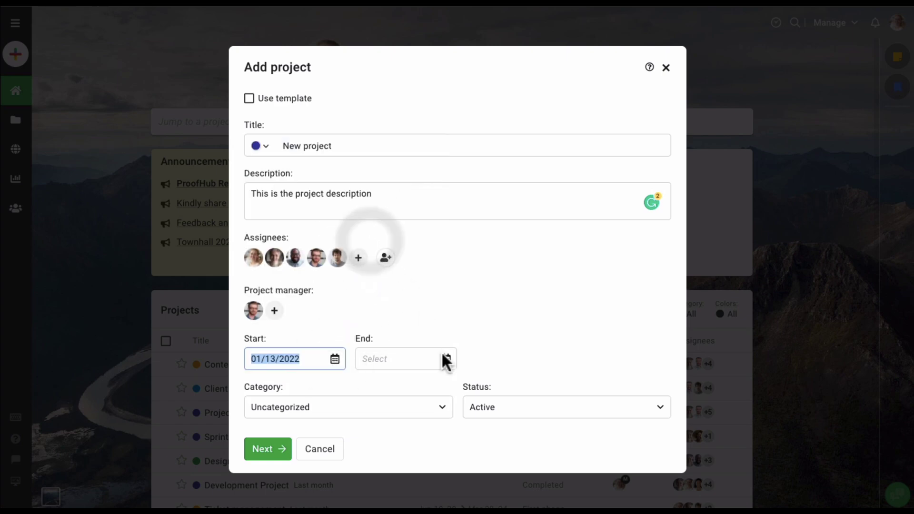
click(446, 360)
click(486, 153)
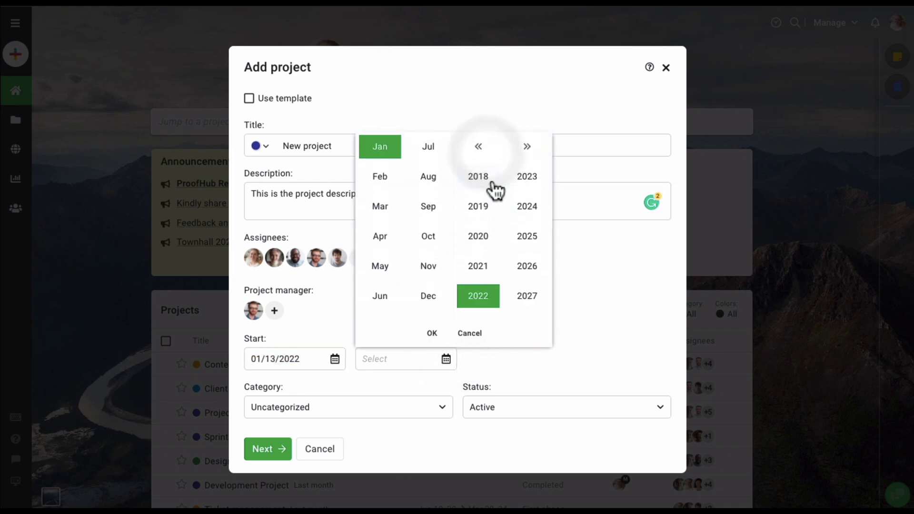
click(527, 180)
click(431, 298)
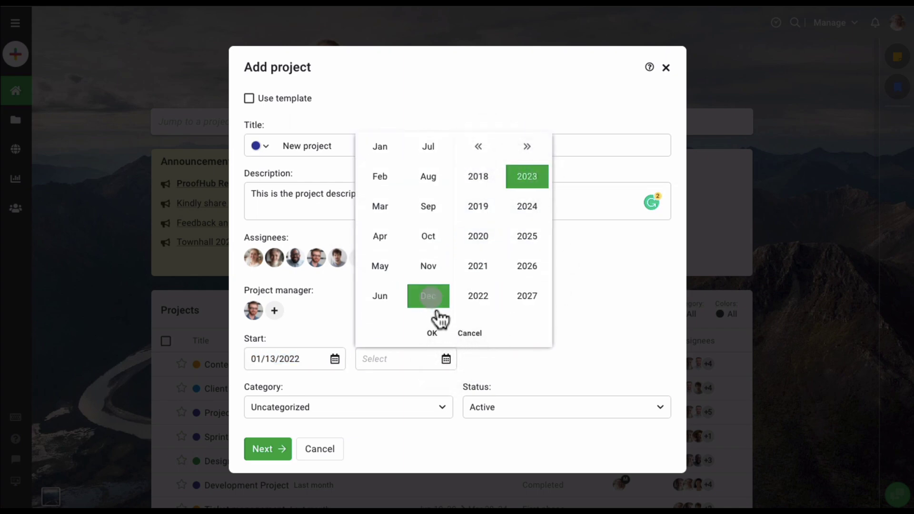
click(432, 333)
click(510, 286)
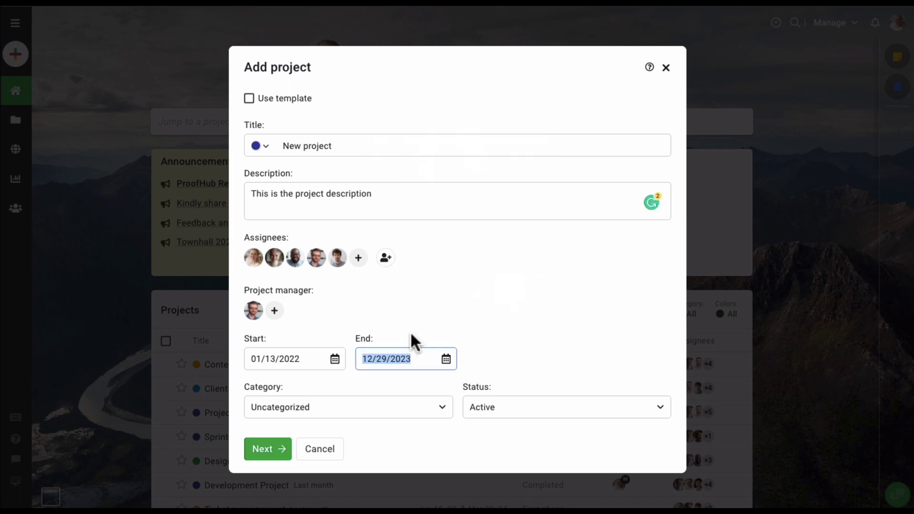
click(488, 358)
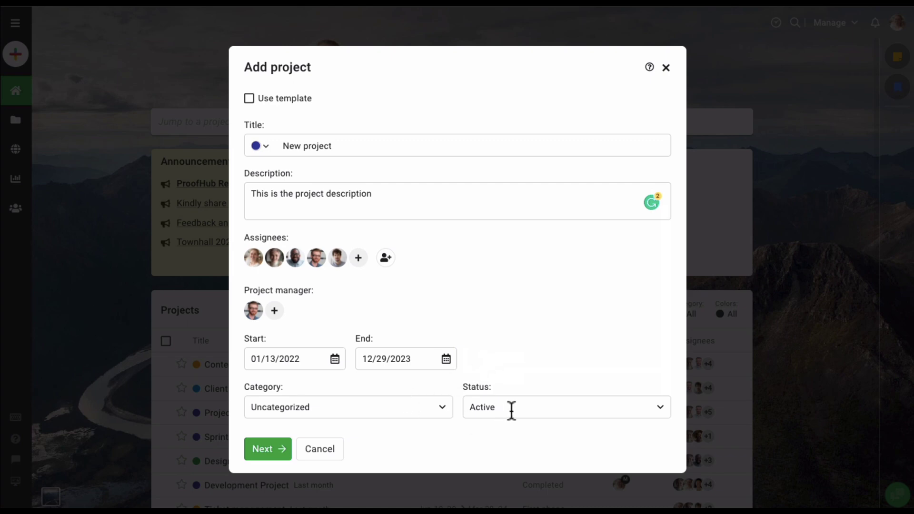
Set the project category to Designing and the status to Proposed.
click(378, 406)
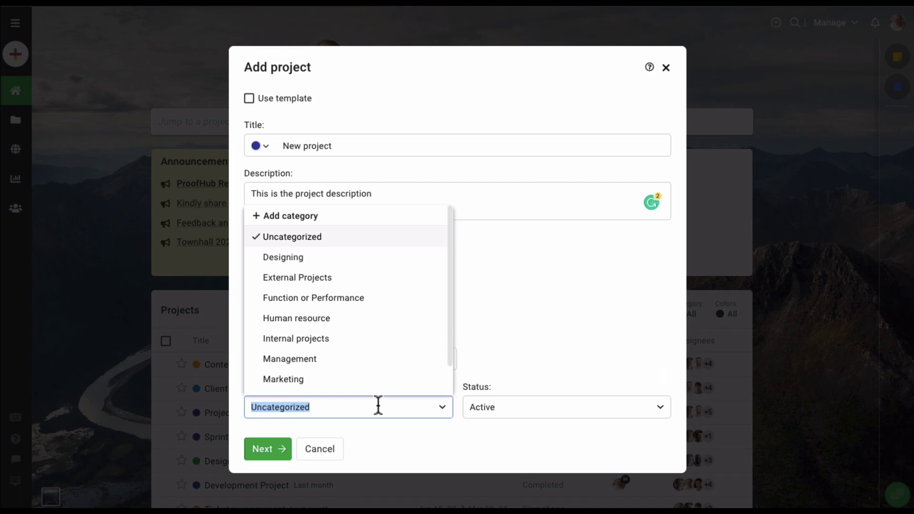
click(298, 261)
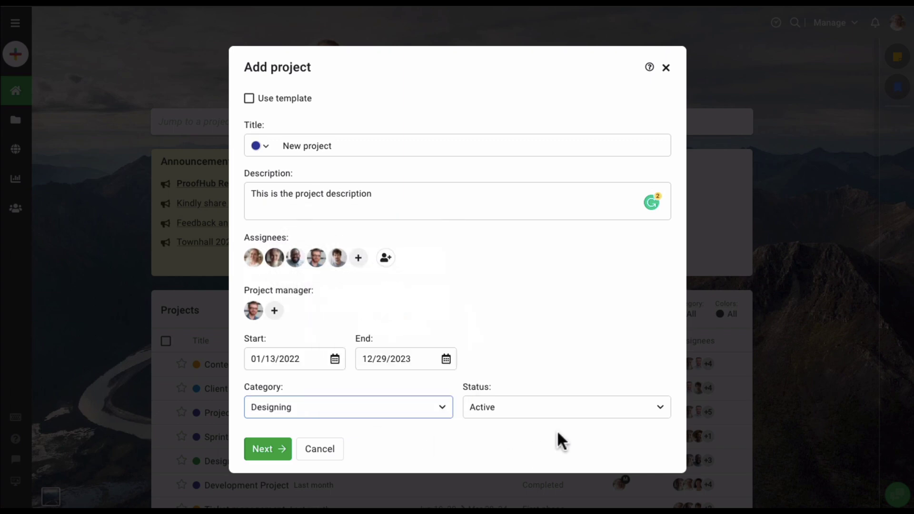
click(573, 410)
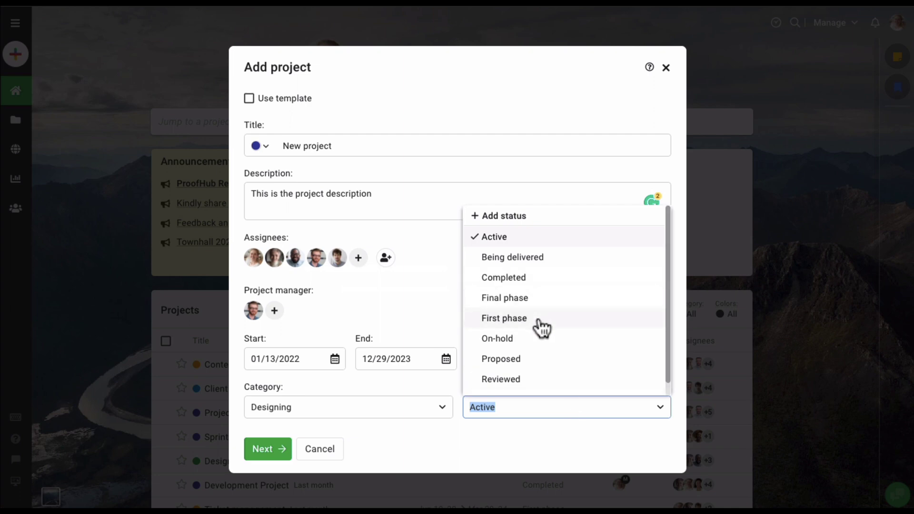
click(536, 360)
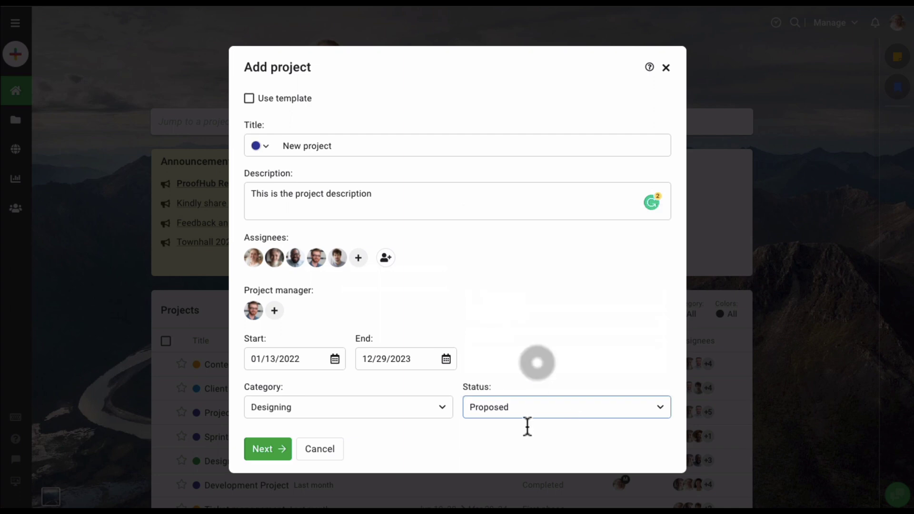
click(287, 452)
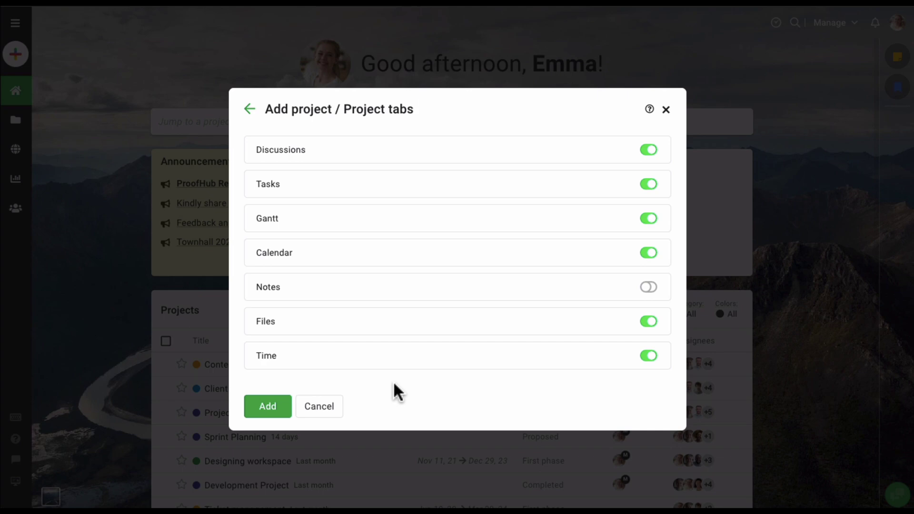
Switch on the Notes tab and create the project.
click(650, 287)
click(278, 404)
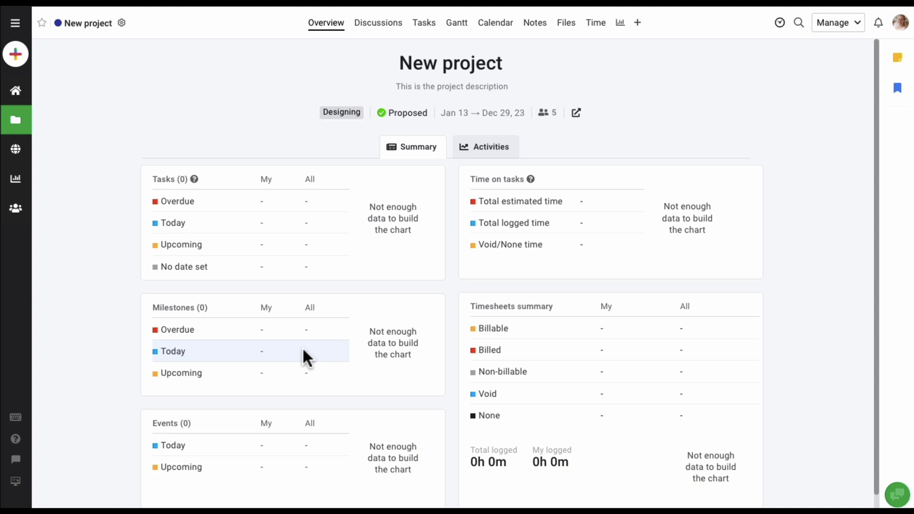
View New project's empty Tasks page and its gear actions menu.
click(432, 29)
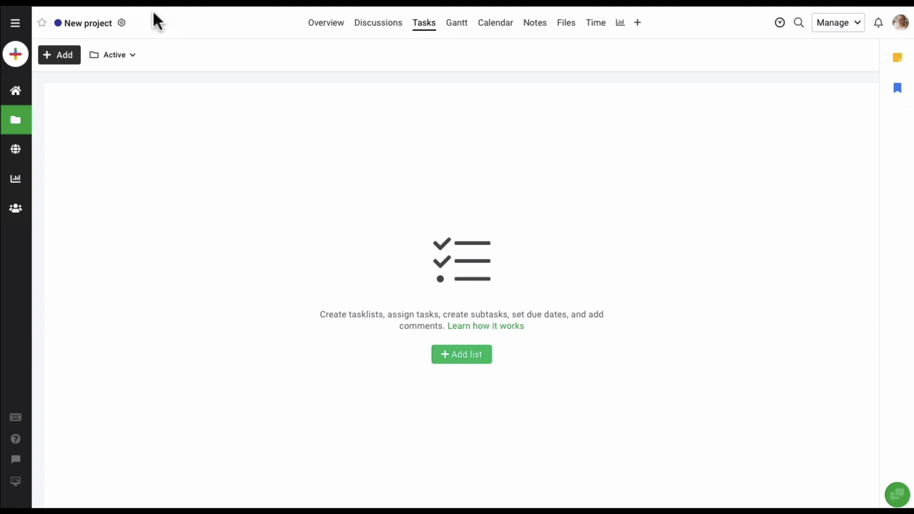
click(121, 23)
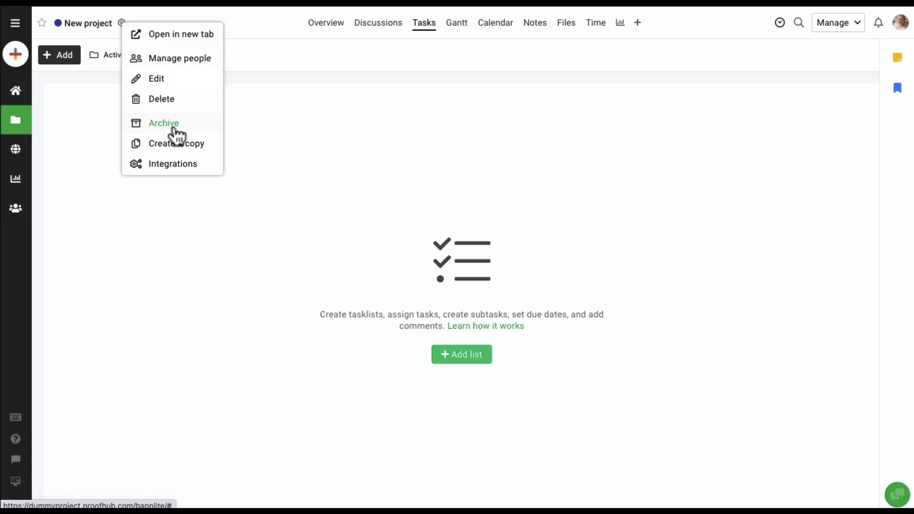
From the Me home page, start a Quick add project with Use template switched on.
click(75, 104)
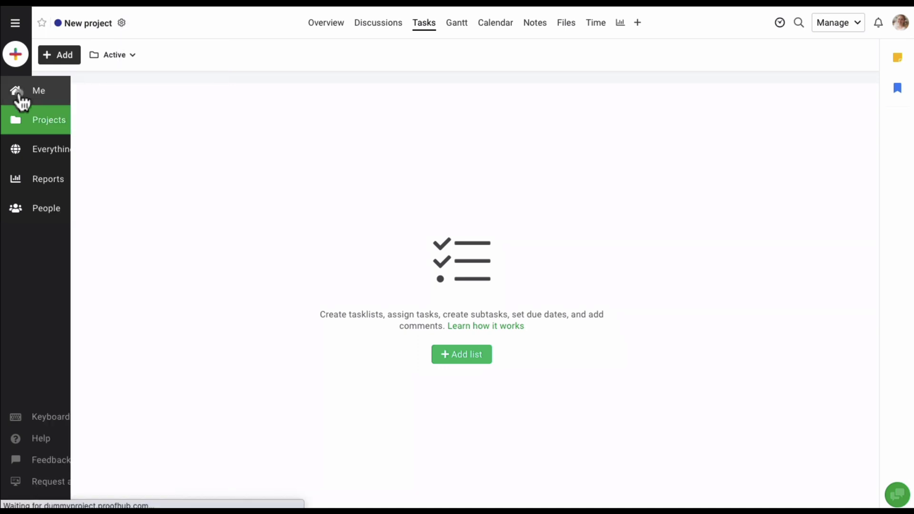
click(19, 95)
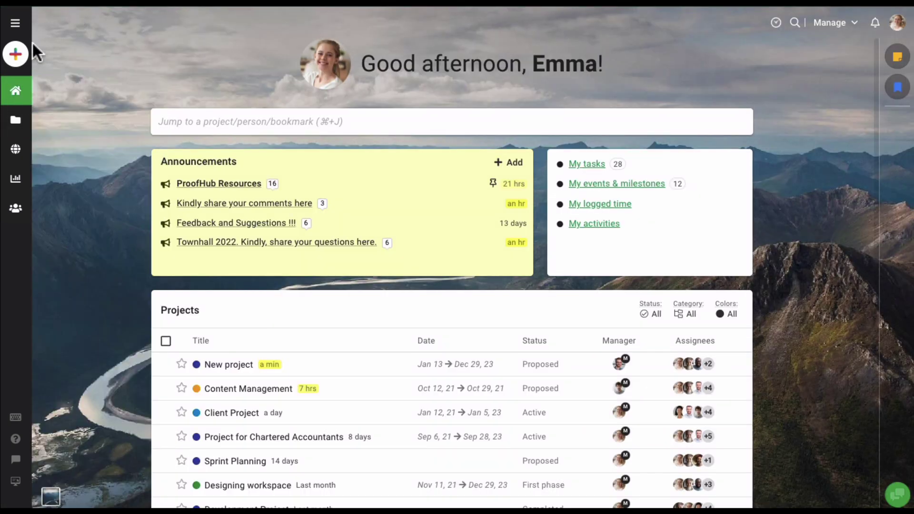
click(19, 54)
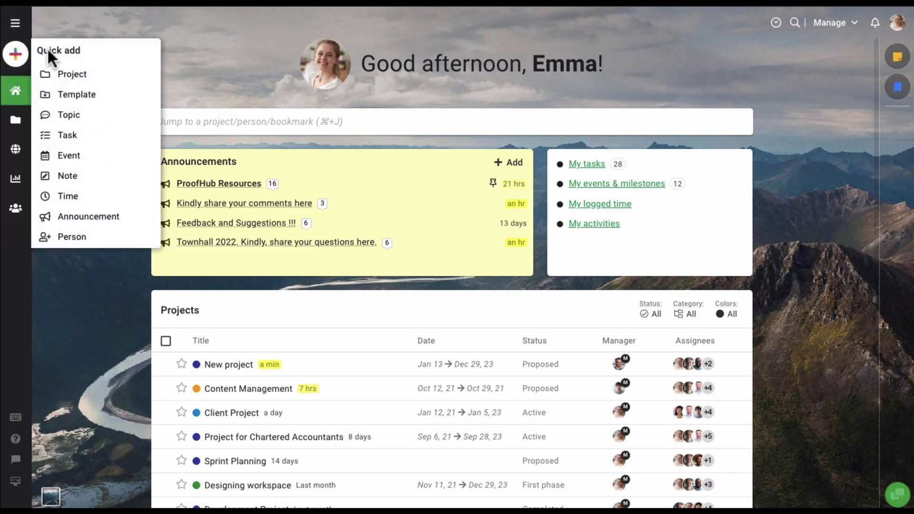
click(76, 75)
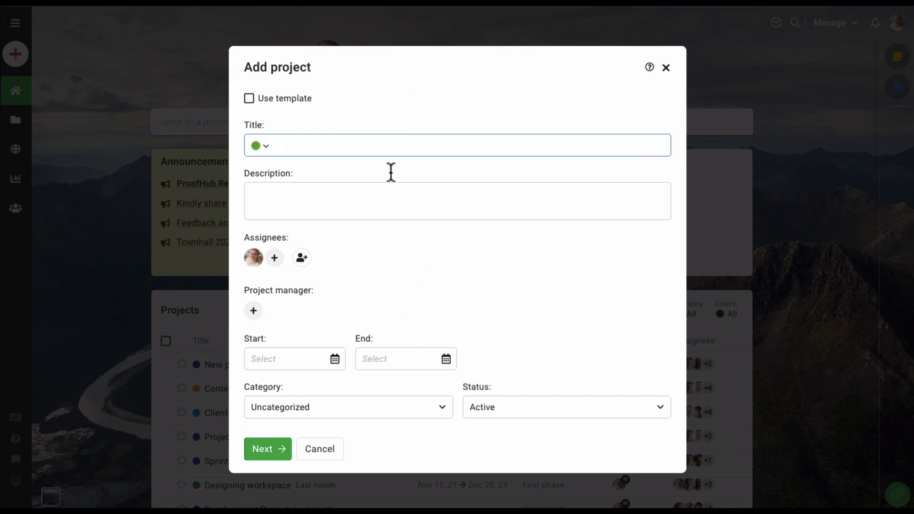
click(246, 99)
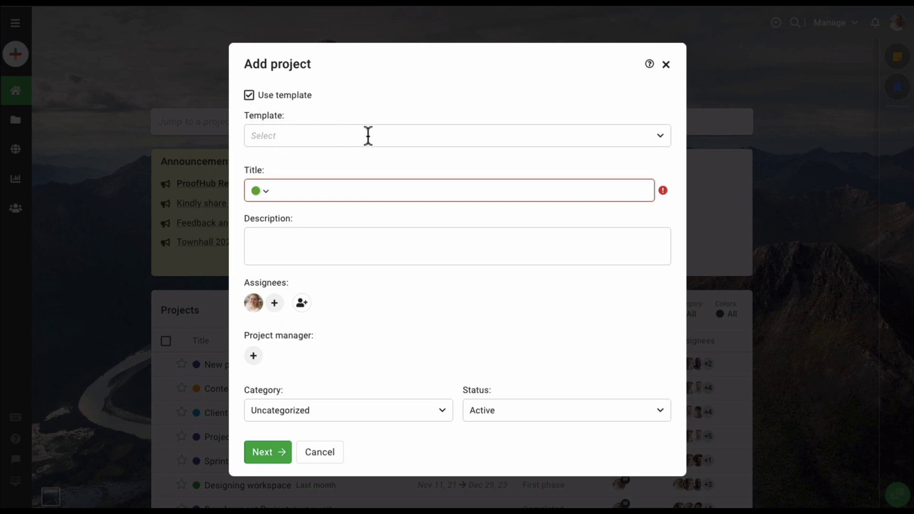
Choose the Fundraising template and retitle it 'Non profit fundraising template'.
click(656, 142)
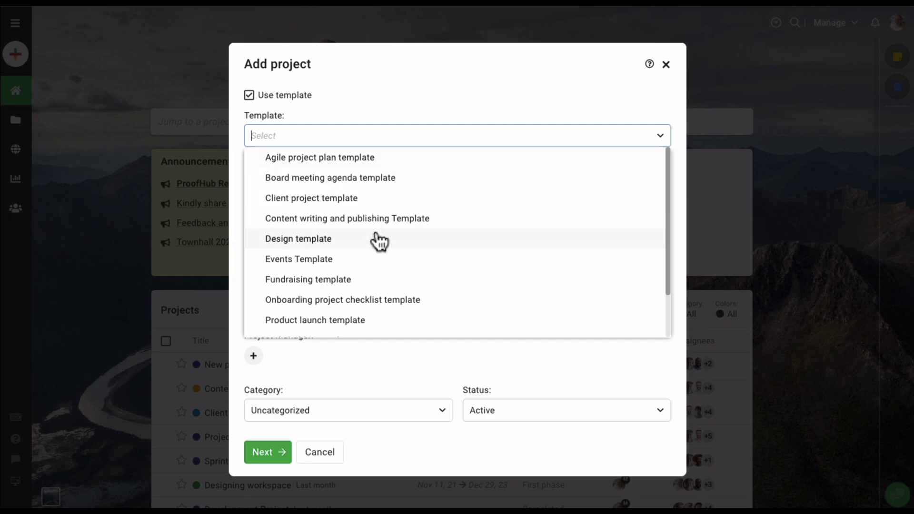
click(329, 279)
click(287, 180)
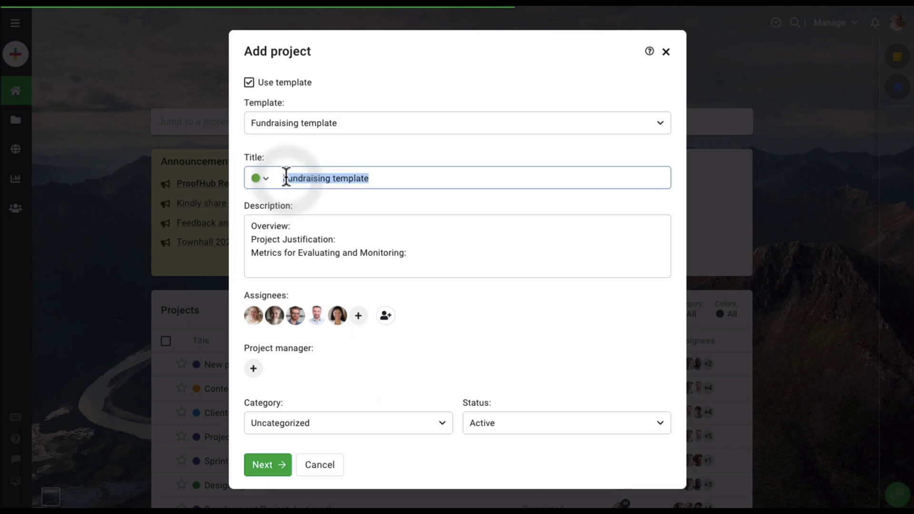
click(287, 179)
key(BackSpace)
text(Non prof)
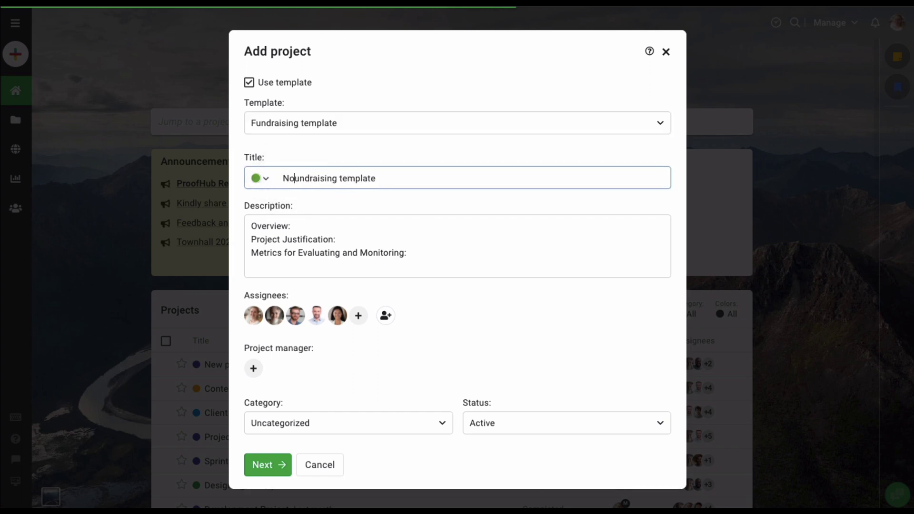
text(it f)
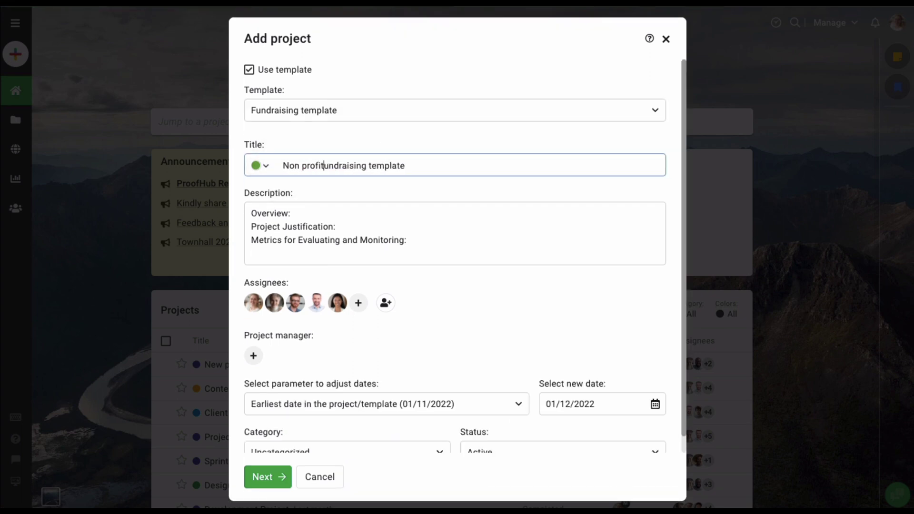
Add two more team members as assignees of the templated project.
click(360, 304)
click(655, 304)
scroll(377, 239, down, 2)
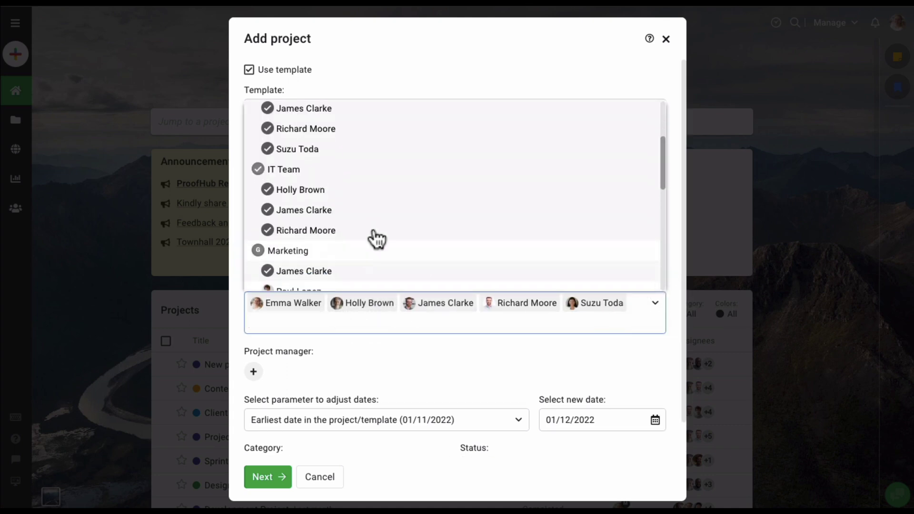
click(315, 282)
scroll(314, 266, down, 5)
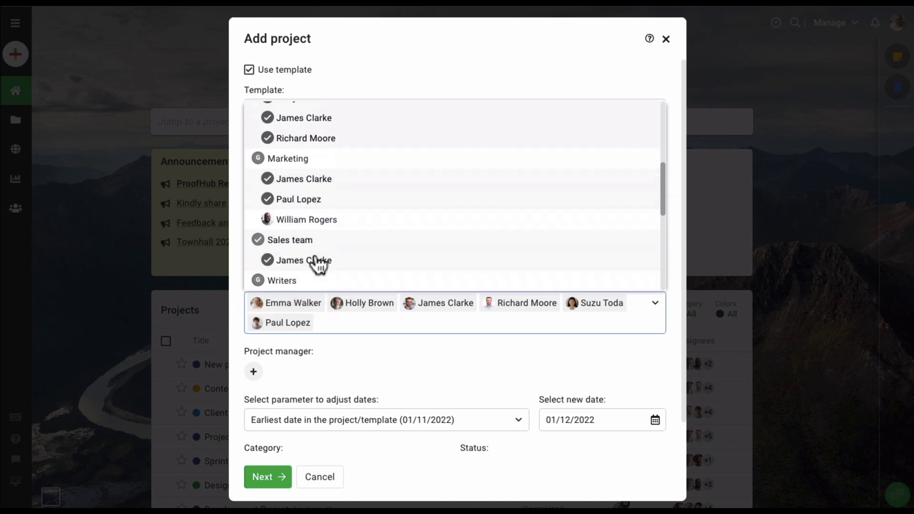
click(309, 208)
click(240, 284)
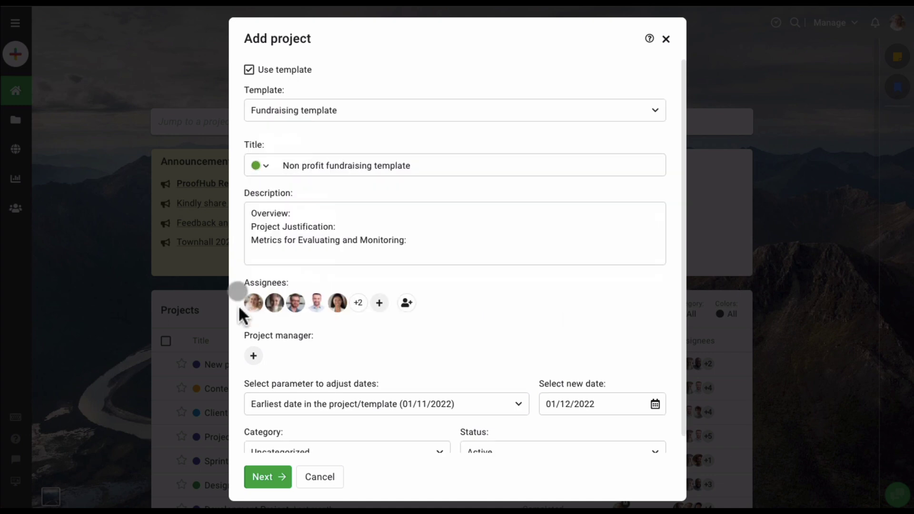
Set one of the team members as project manager.
click(255, 357)
click(338, 359)
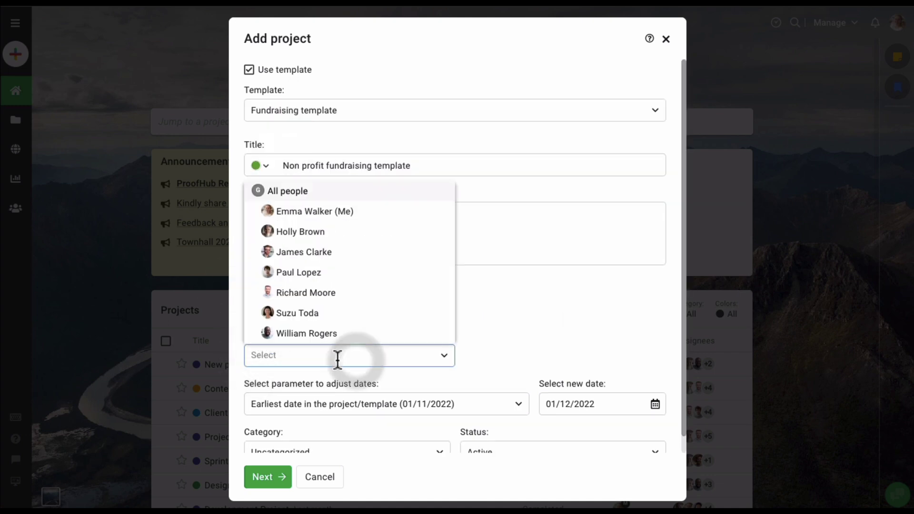
click(313, 334)
scroll(342, 380, down, 1)
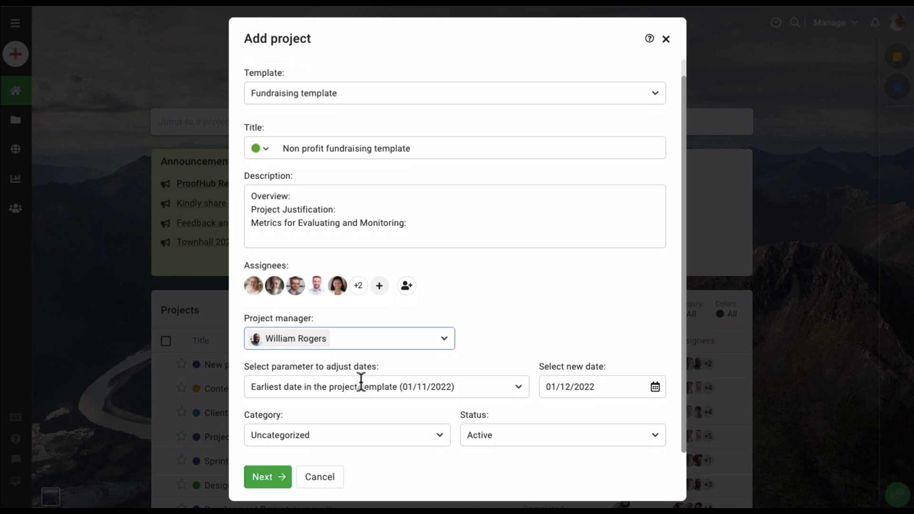
Keep 'Earliest date in the project/template' as the date basis and advance to item selection.
click(361, 384)
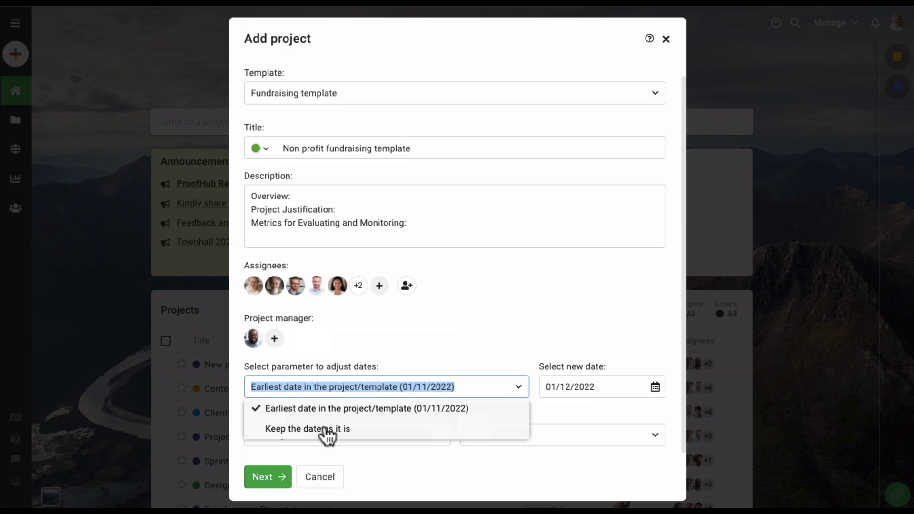
click(590, 407)
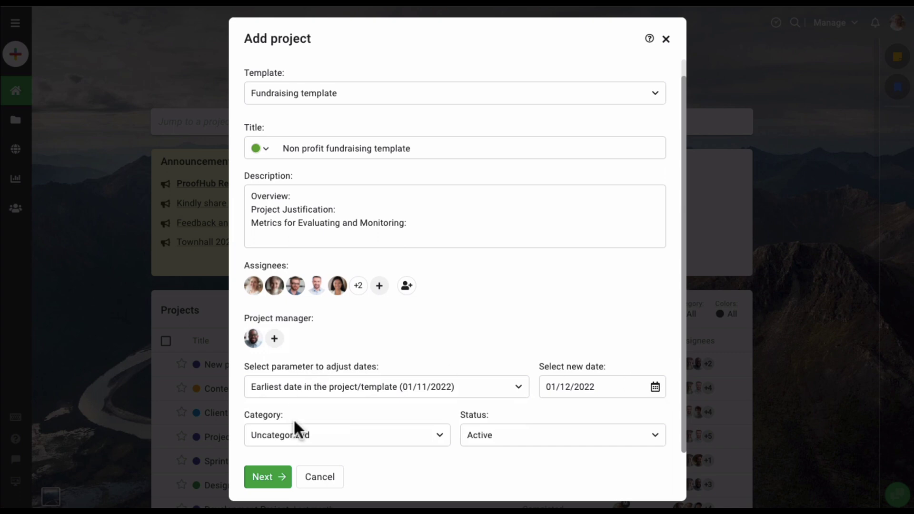
click(282, 478)
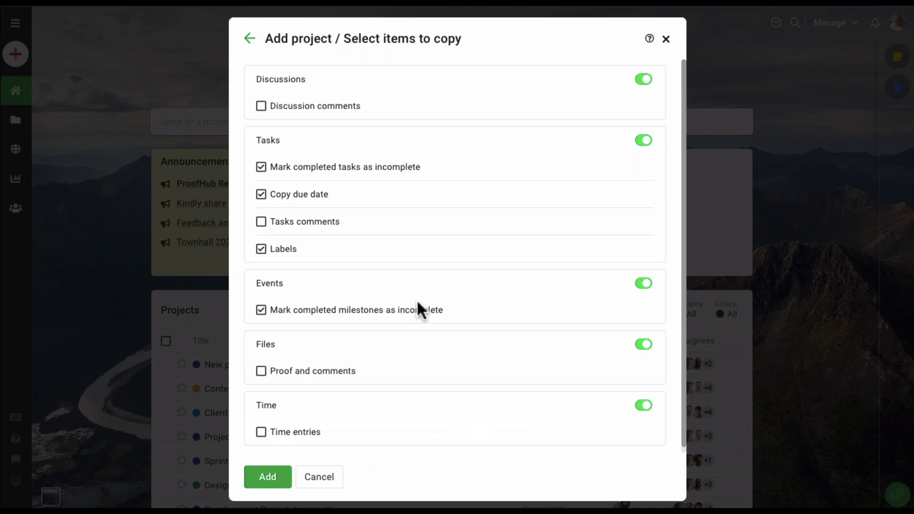
Create the Non profit fundraising project excluding Discussions, copying task comments and file proofs with comments.
click(643, 80)
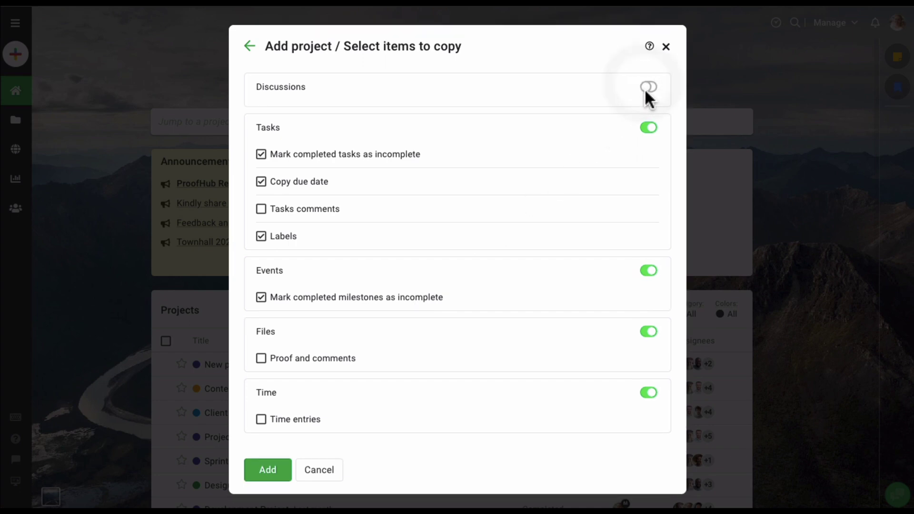
click(325, 208)
click(307, 362)
click(275, 474)
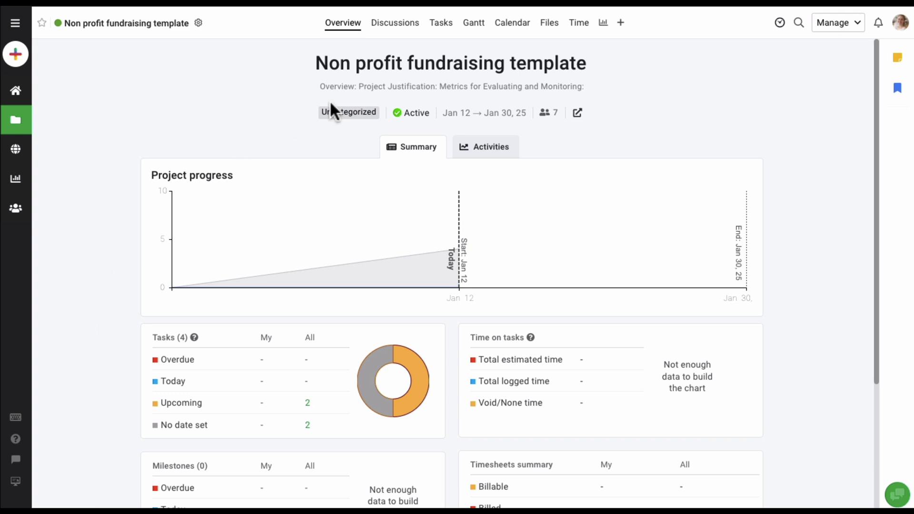
Show the project's task lists, with Pre-campaign planning at 0/4 tasks and three empty lists.
click(441, 36)
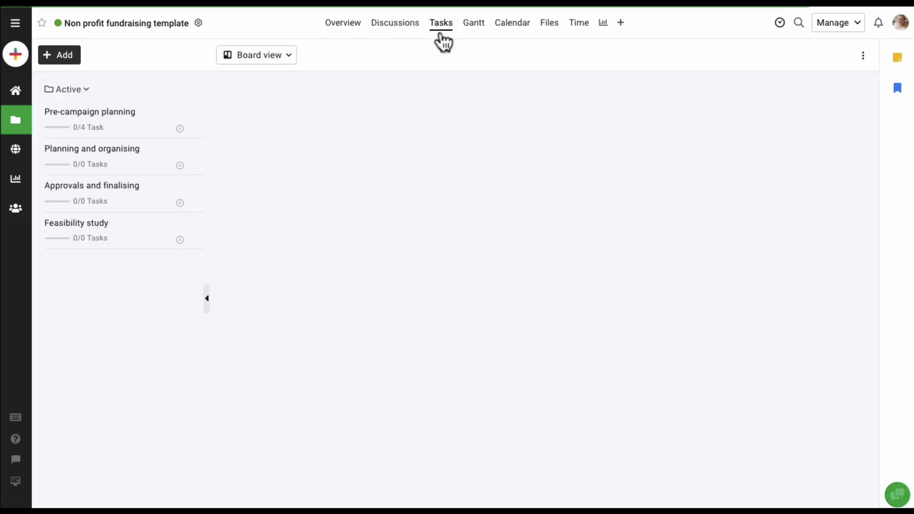